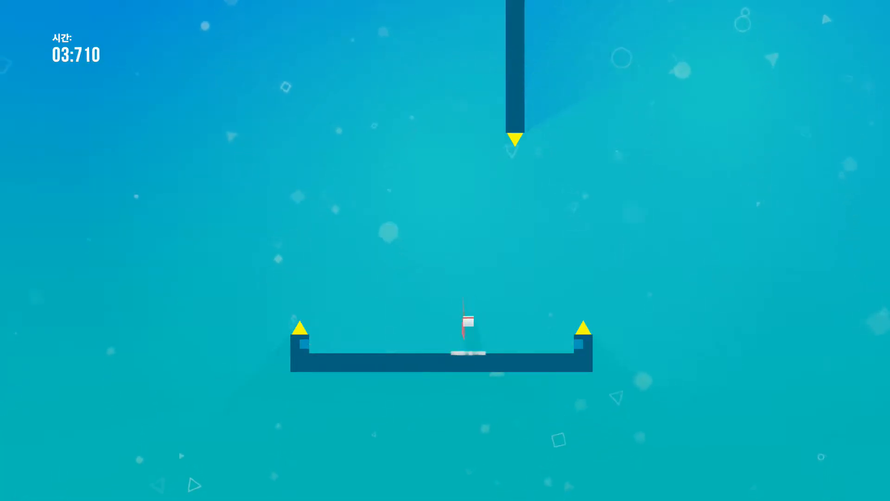
# - Jump from the floor and wall-jump up the first hanging pillar
pyautogui.press('space')
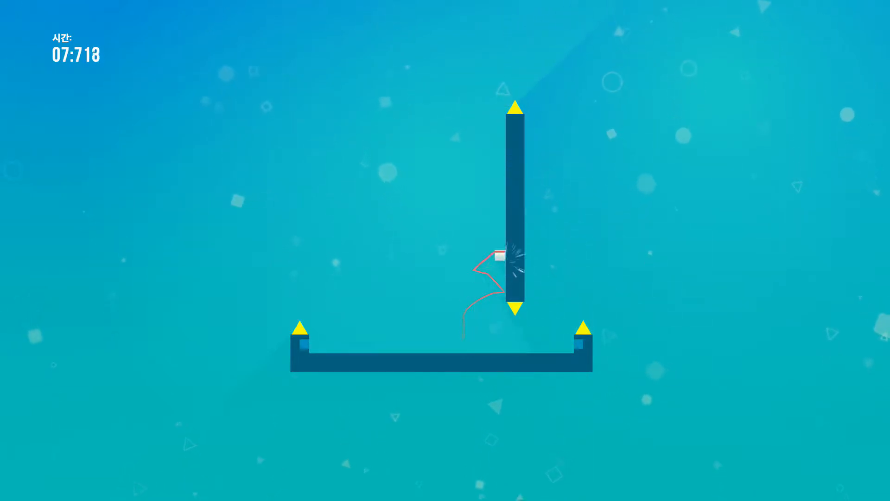
pyautogui.press('space')
pyautogui.press('space')
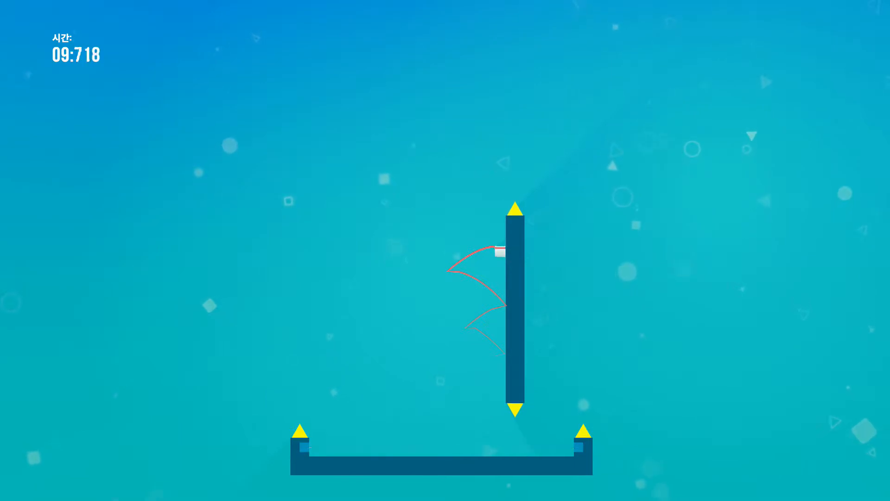
pyautogui.press('space')
pyautogui.press('space')
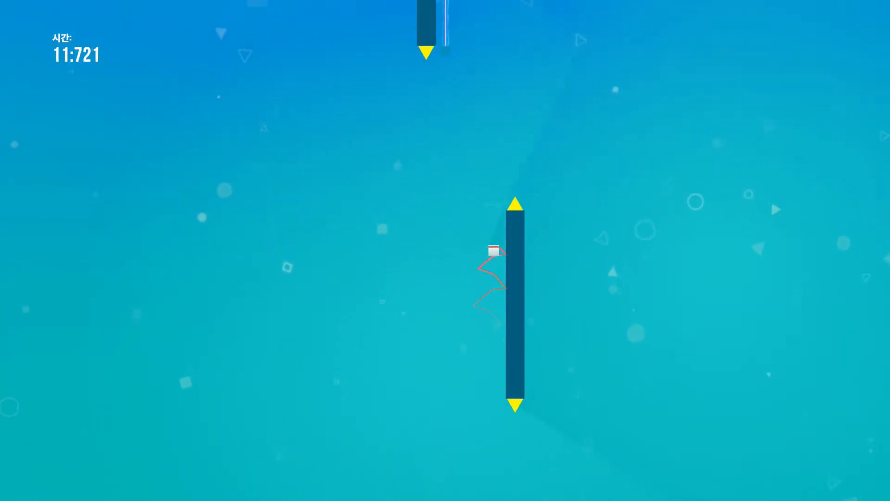
pyautogui.press('space')
pyautogui.press('space')
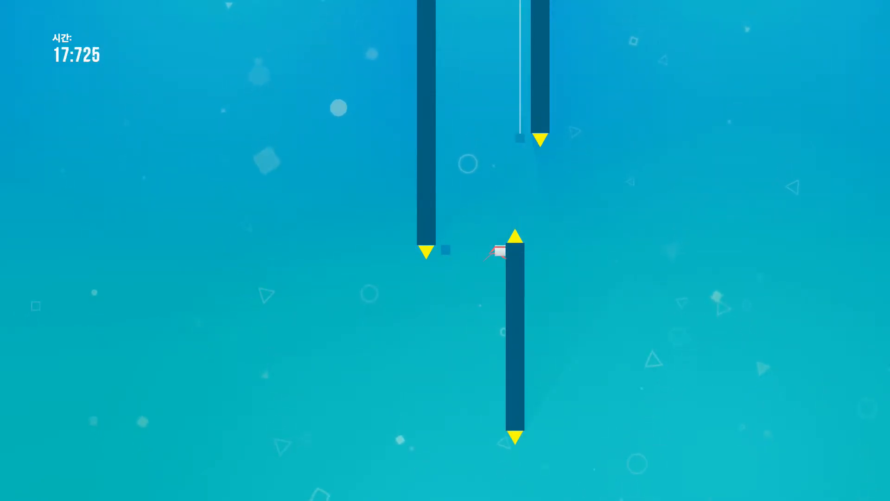
# - Zigzag between the left and right pillars past the spikes and leap to the World 1-46 exit
pyautogui.press('space')
pyautogui.press('space')
pyautogui.press('space')
pyautogui.press('space')
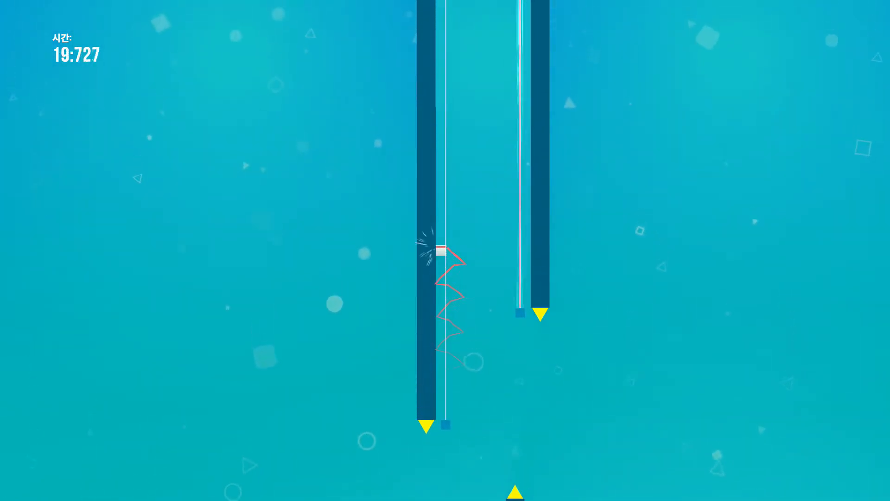
pyautogui.press('space')
pyautogui.press('space')
pyautogui.press('space')
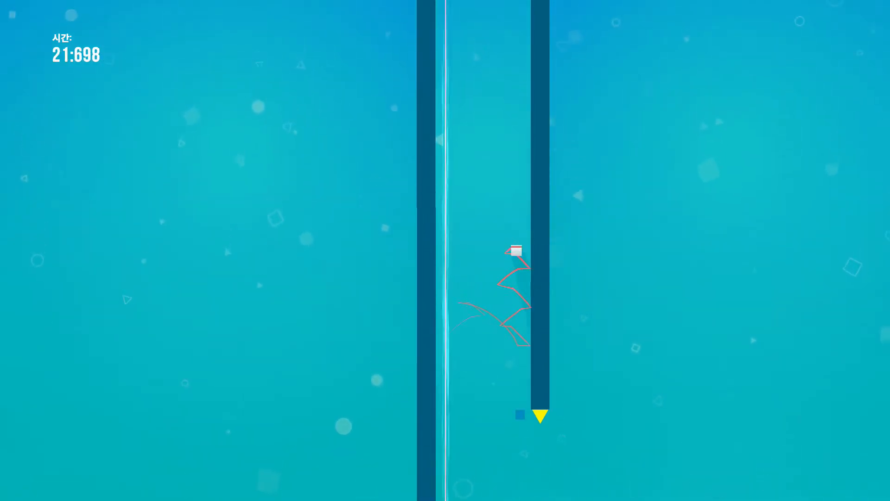
pyautogui.press('space')
pyautogui.press('space')
pyautogui.press('space')
pyautogui.press('space')
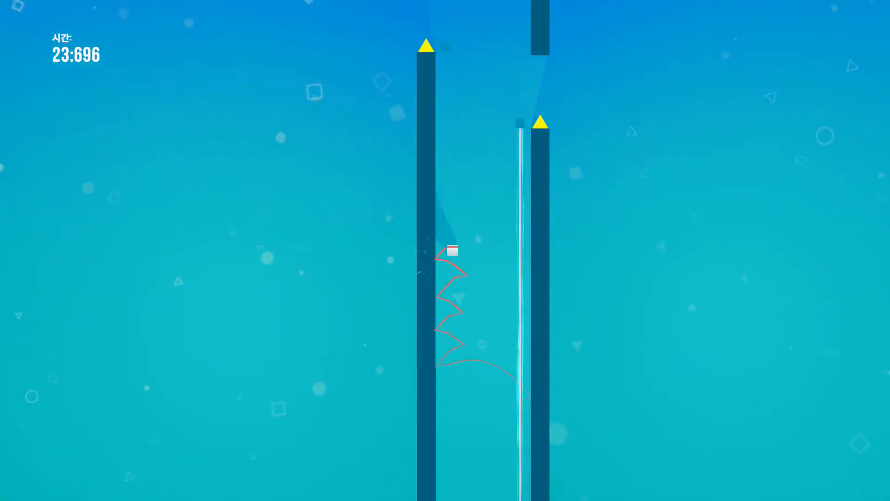
pyautogui.press('space')
pyautogui.press('space')
pyautogui.press('space')
pyautogui.press('space')
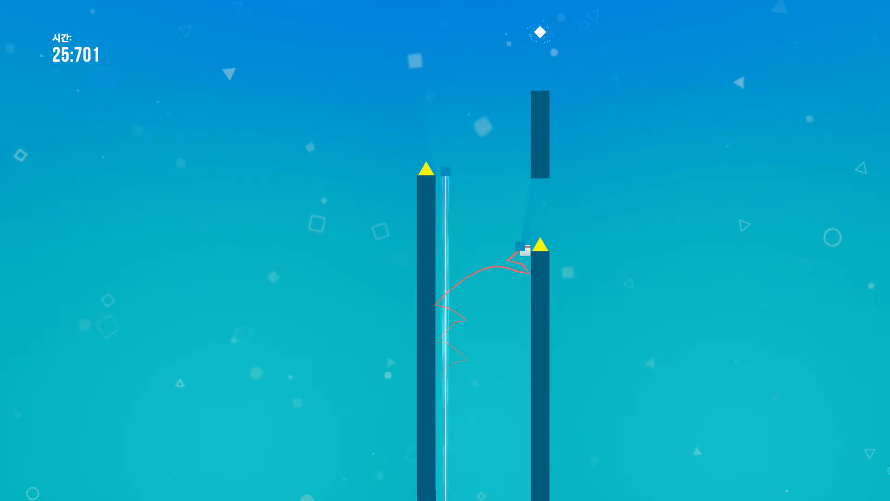
pyautogui.press('space')
pyautogui.press('space')
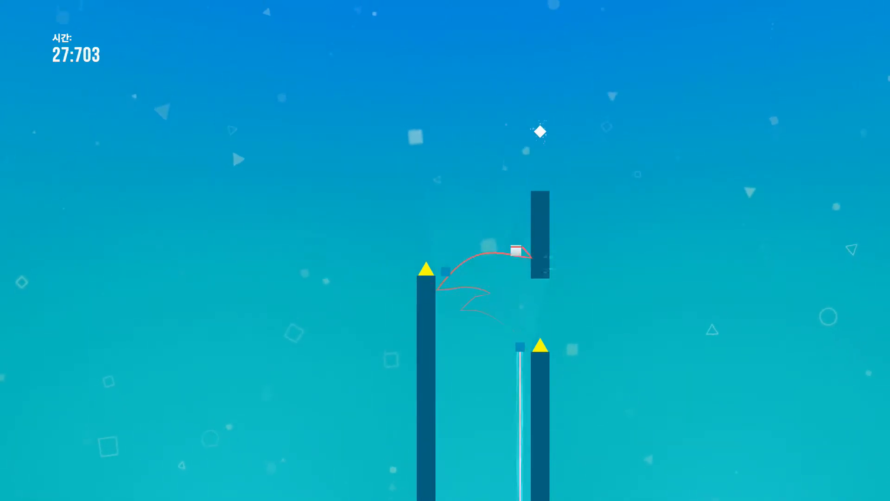
pyautogui.press('space')
pyautogui.press('space')
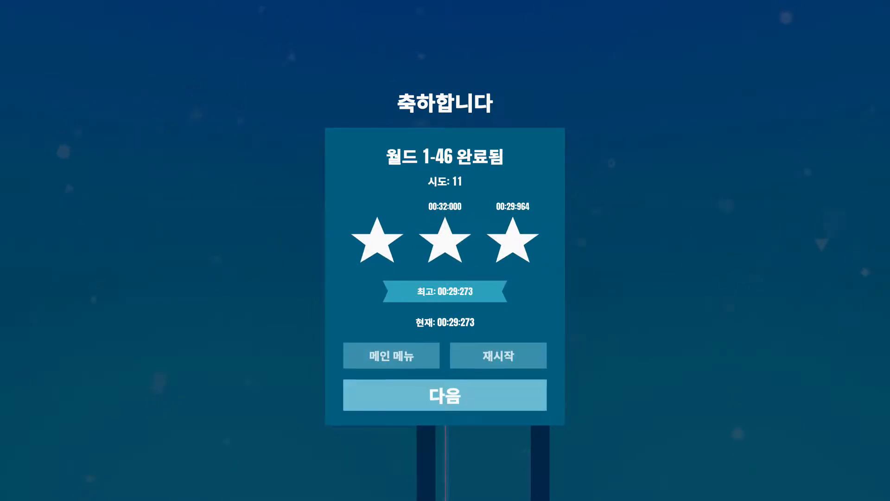
# - Continue to World 1-47 and wall-jump up the spiked right wall to the goal in 9.626 seconds
pyautogui.press('space')
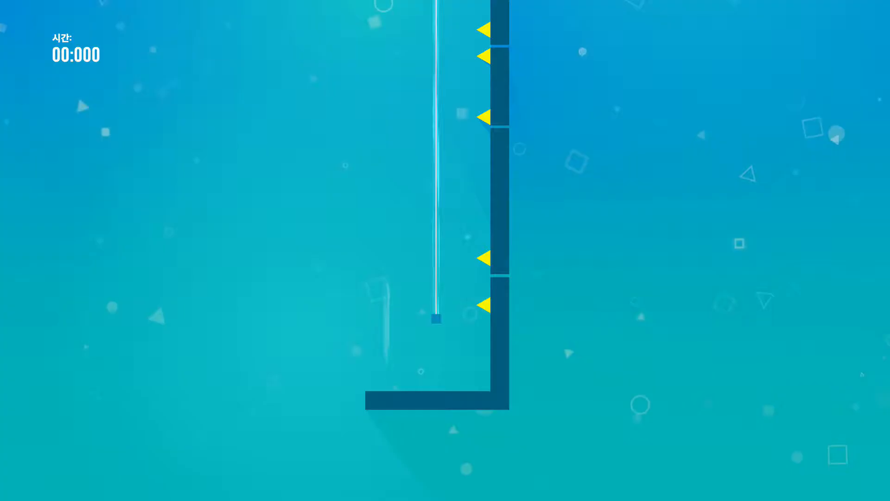
pyautogui.press('space')
pyautogui.press('space')
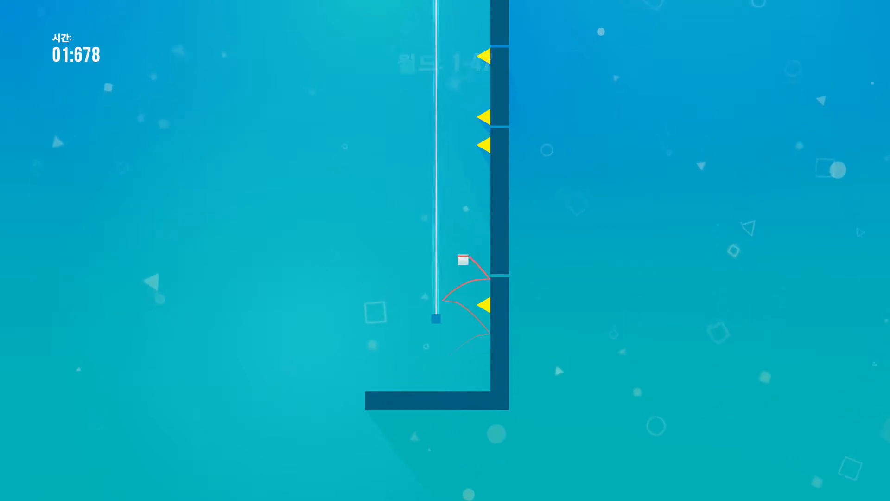
pyautogui.press('space')
pyautogui.press('space')
pyautogui.press('space')
pyautogui.press('space')
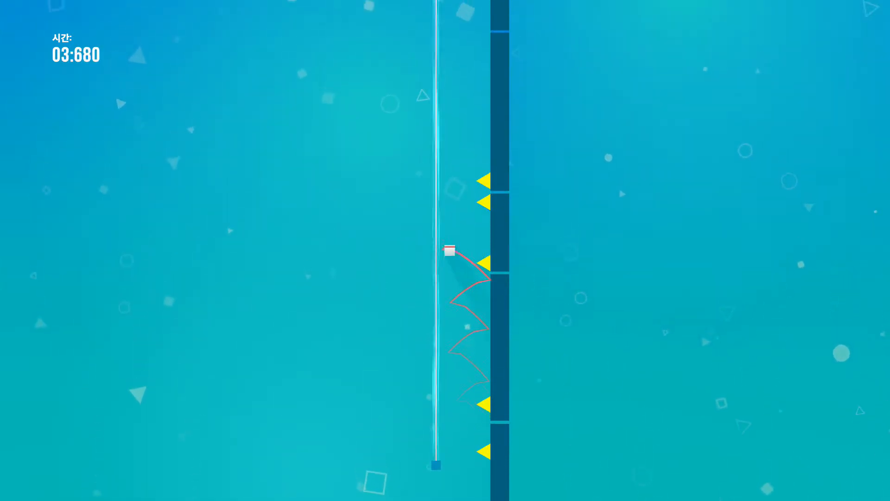
pyautogui.press('space')
pyautogui.press('space')
pyautogui.press('space')
pyautogui.press('space')
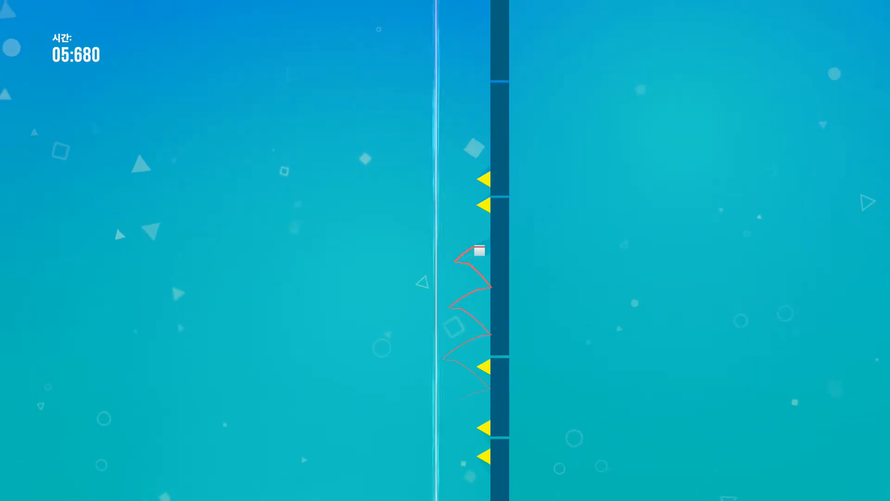
pyautogui.press('space')
pyautogui.press('space')
pyautogui.press('space')
pyautogui.press('space')
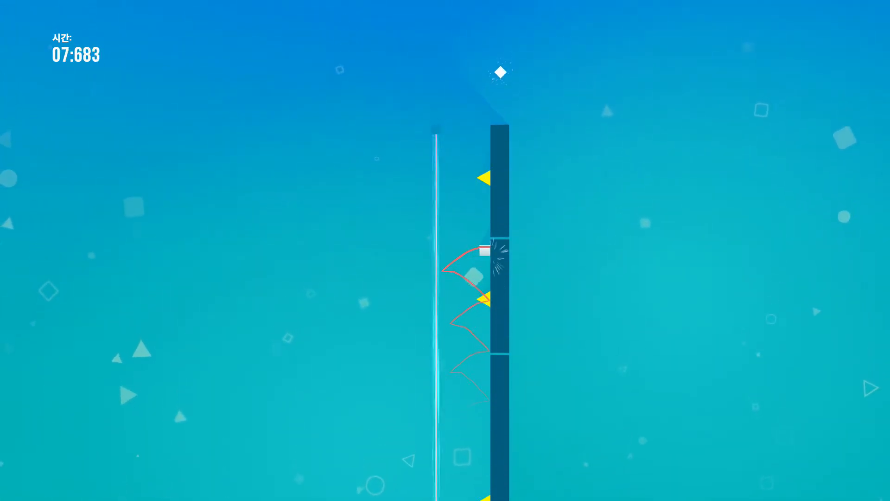
pyautogui.press('space')
pyautogui.press('space')
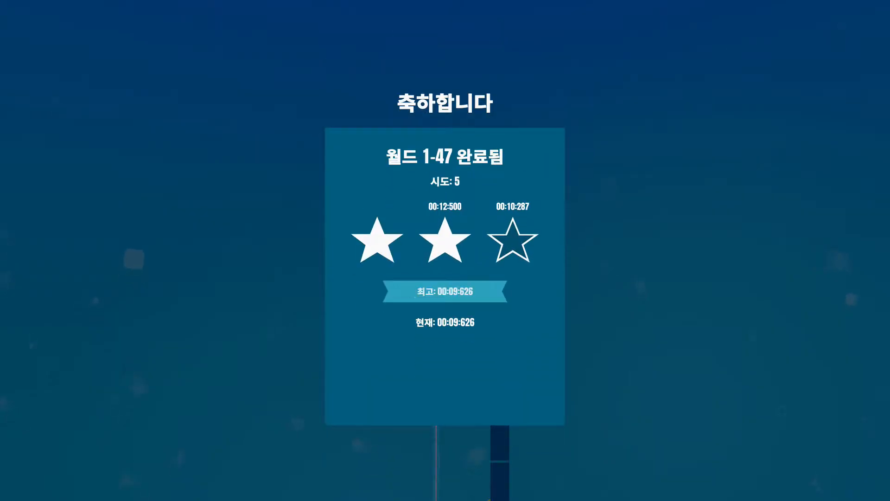
# - Continue to World 1-48 and wall-jump upward between the twin pillars
pyautogui.press('space')
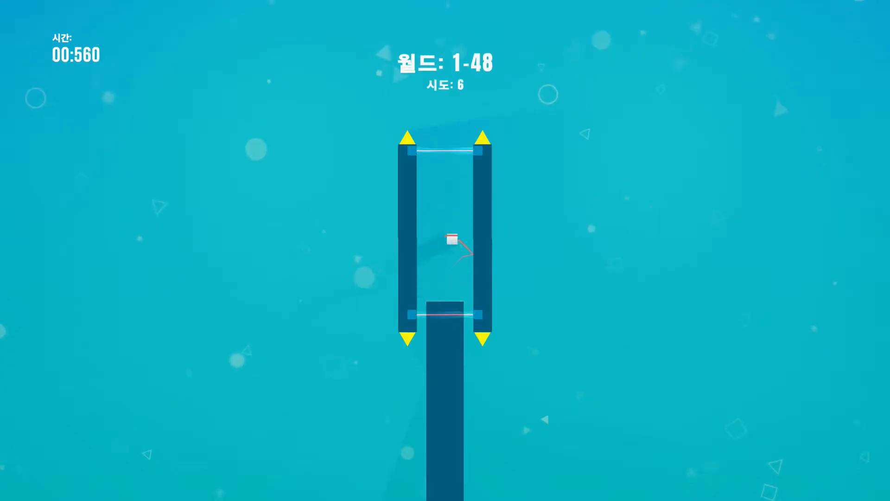
pyautogui.press('space')
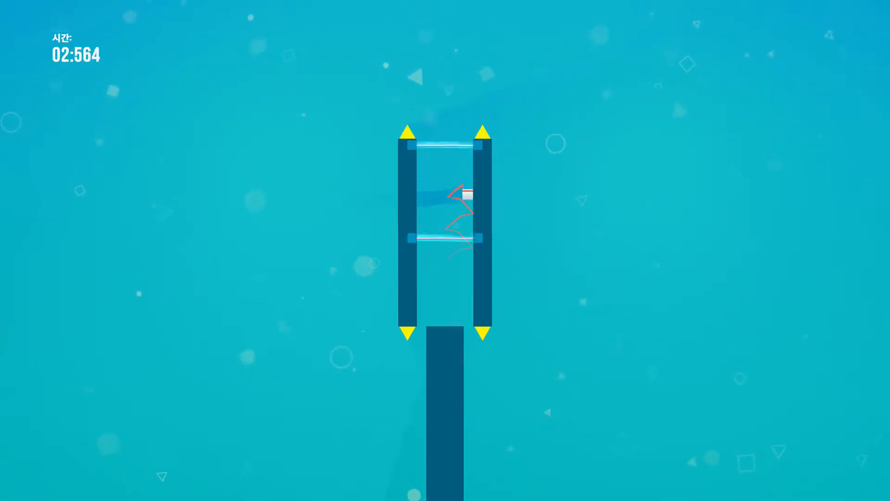
pyautogui.press('space')
pyautogui.press('space')
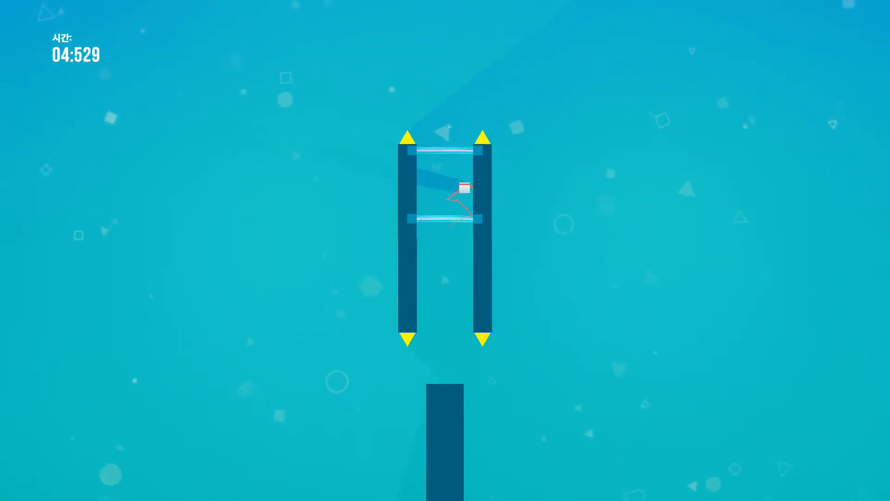
pyautogui.press('space')
pyautogui.press('space')
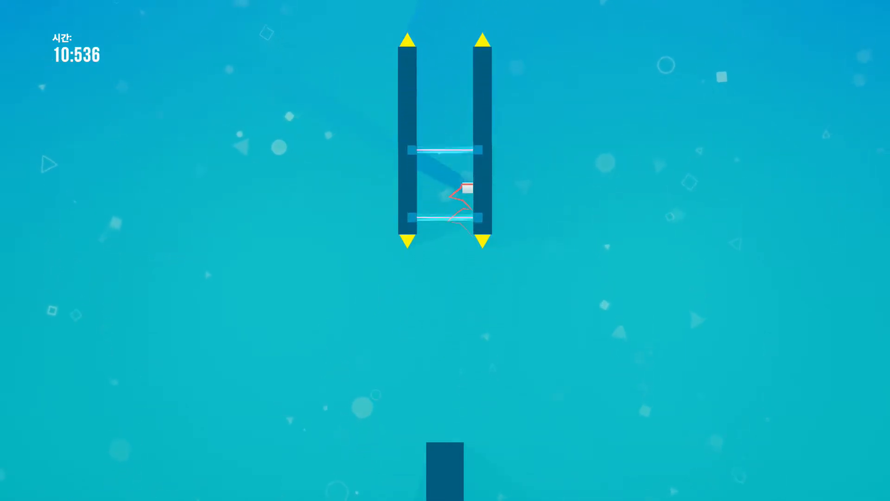
pyautogui.press('space')
pyautogui.press('space')
pyautogui.press('space')
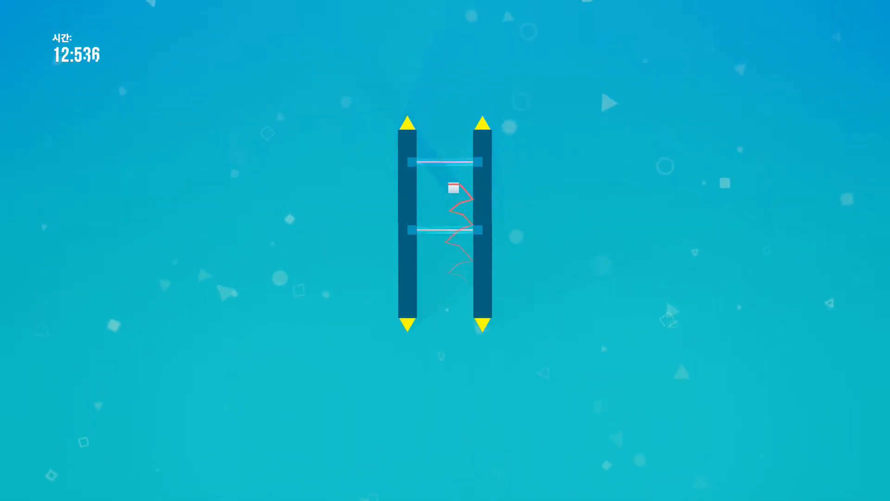
pyautogui.press('space')
pyautogui.press('space')
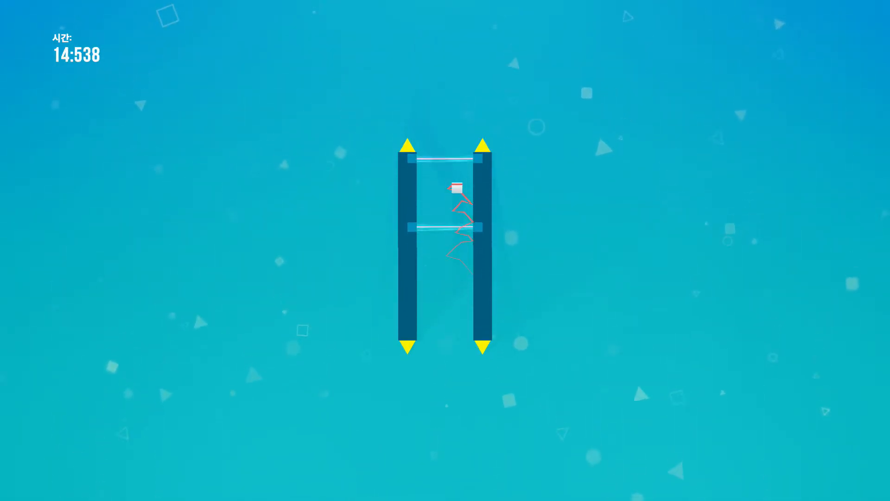
pyautogui.press('space')
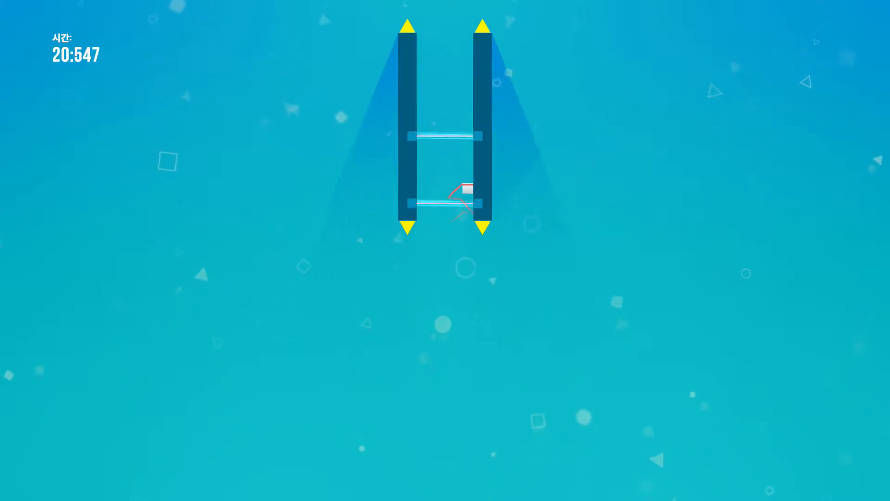
# - Climb the right wall to the goal, finishing in 24.565 seconds, and continue past the results
pyautogui.press('space')
pyautogui.press('space')
pyautogui.press('space')
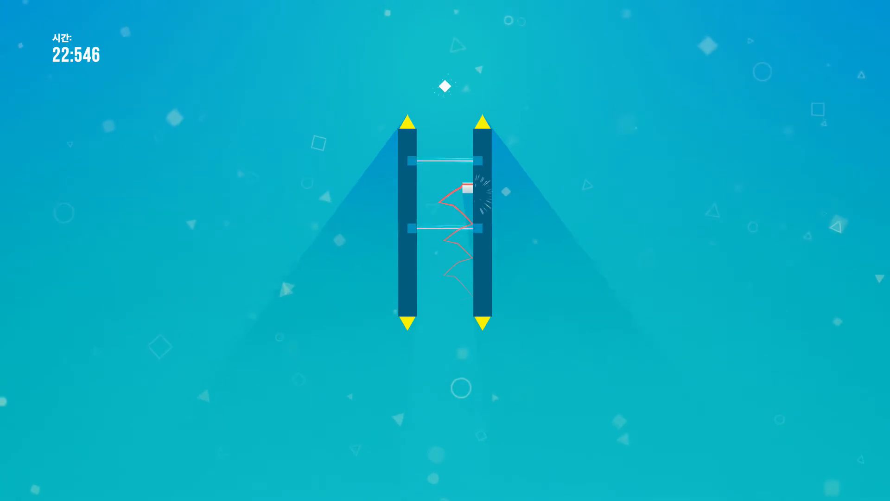
pyautogui.press('space')
pyautogui.press('space')
pyautogui.press('space')
pyautogui.press('space')
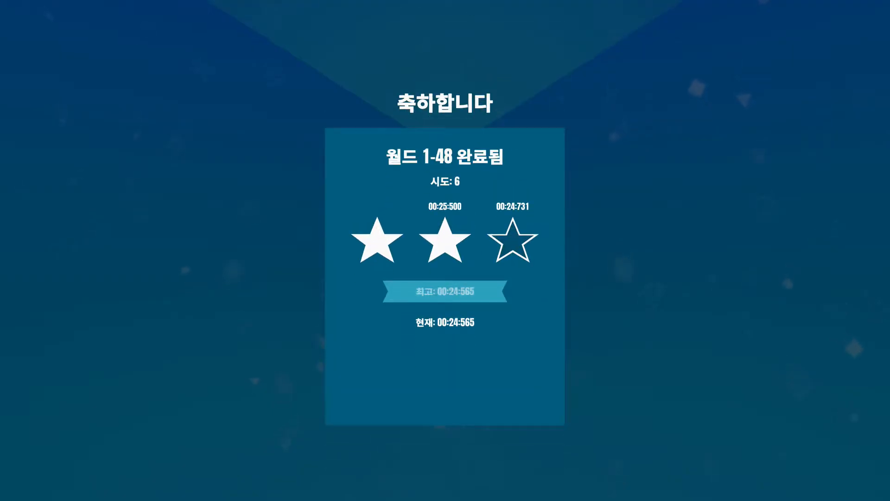
pyautogui.press('Return')
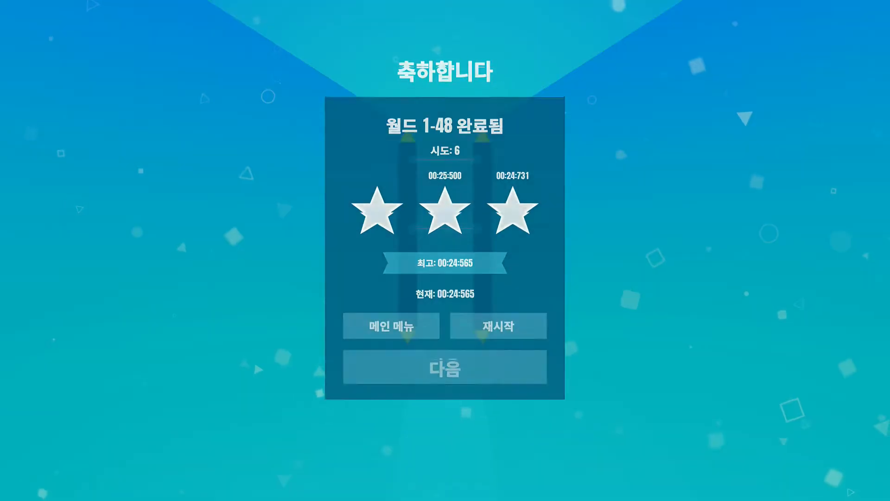
# - Jump over the yellow spike and across the pillar gaps to finish World 1-49 in 14.170 seconds
pyautogui.press('space')
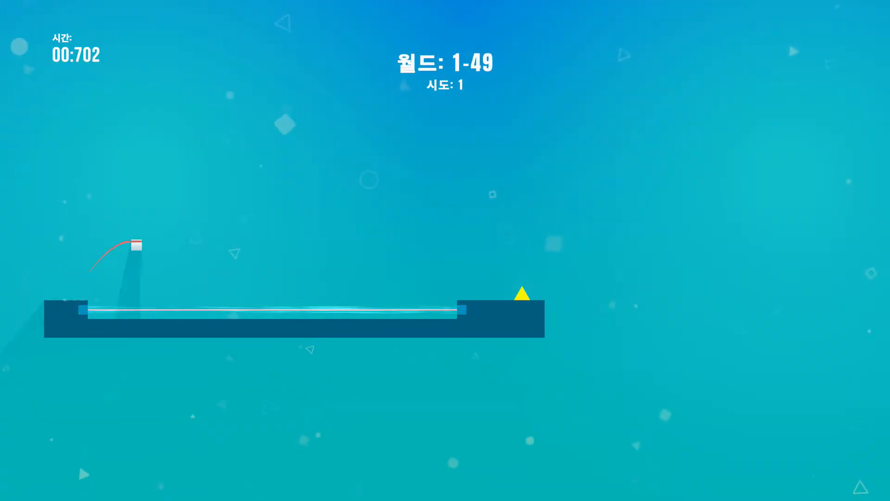
pyautogui.press('space')
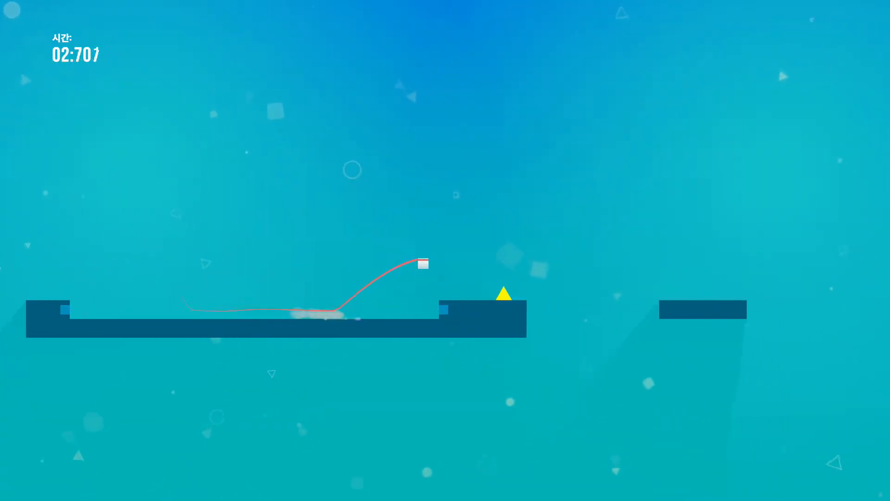
pyautogui.press('space')
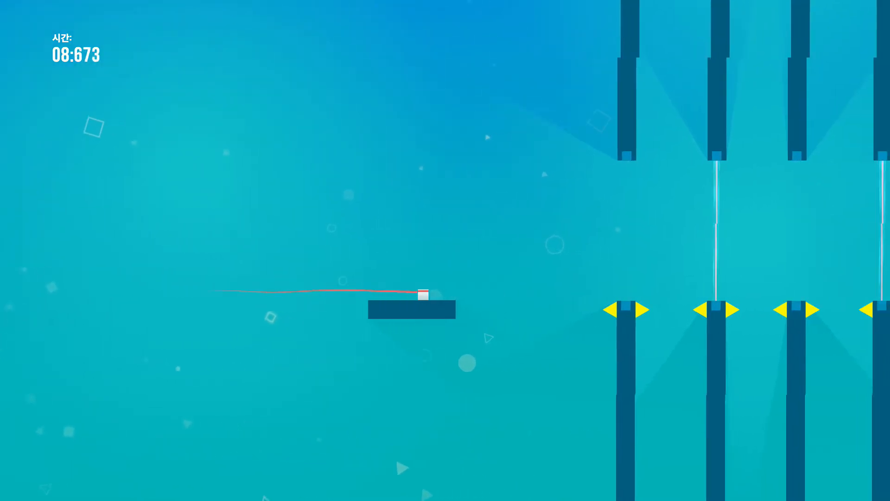
pyautogui.press('space')
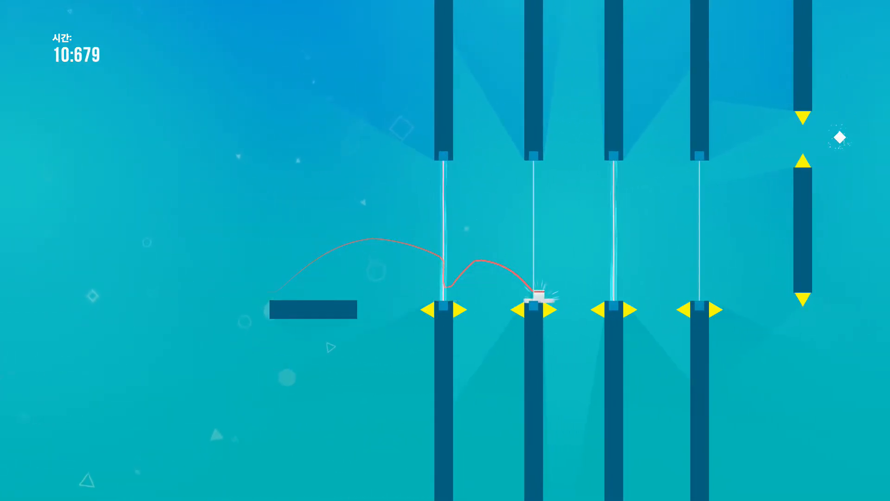
pyautogui.press('space')
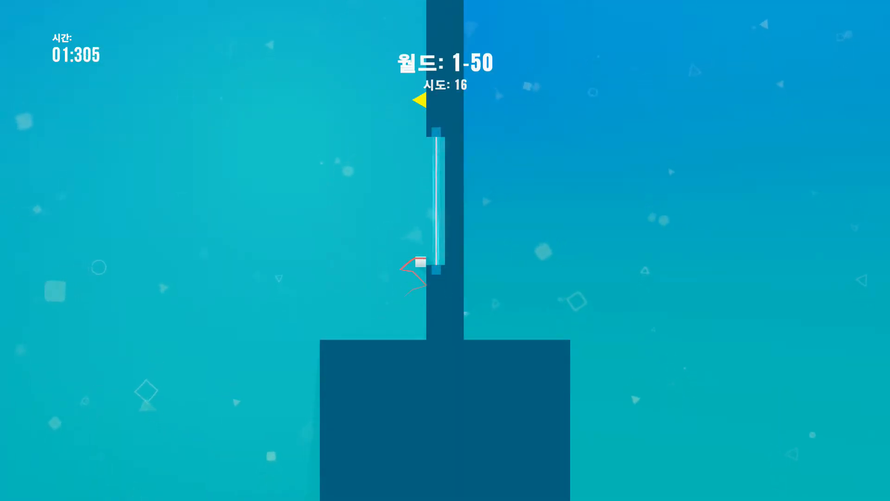
# - Wall-jump up the pillar past its spiked section
pyautogui.press('space')
pyautogui.press('space')
pyautogui.press('space')
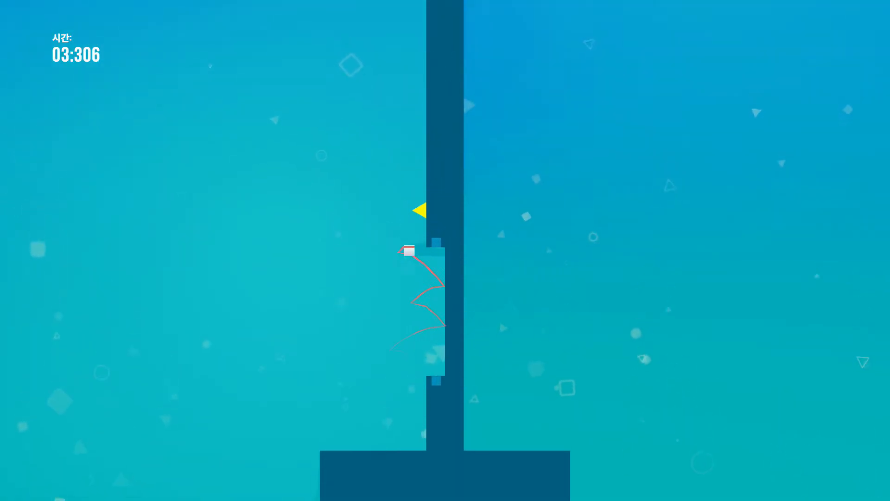
pyautogui.press('space')
pyautogui.press('space')
pyautogui.press('space')
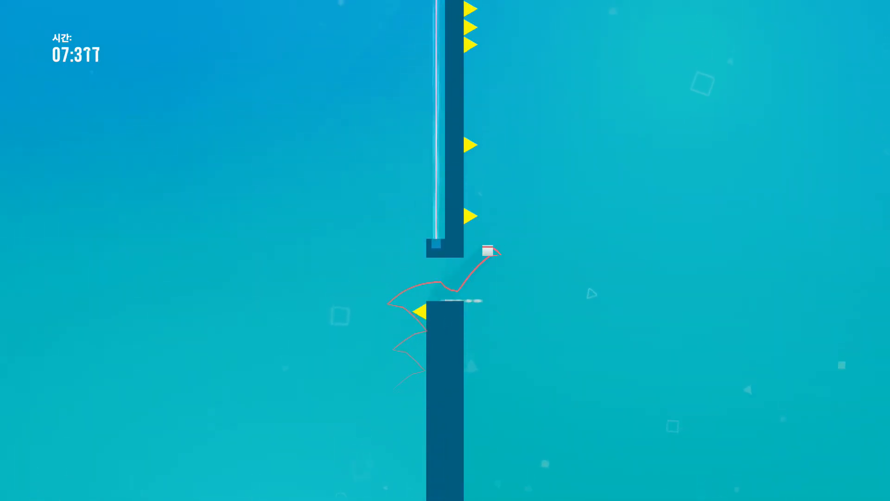
pyautogui.press('space')
pyautogui.press('space')
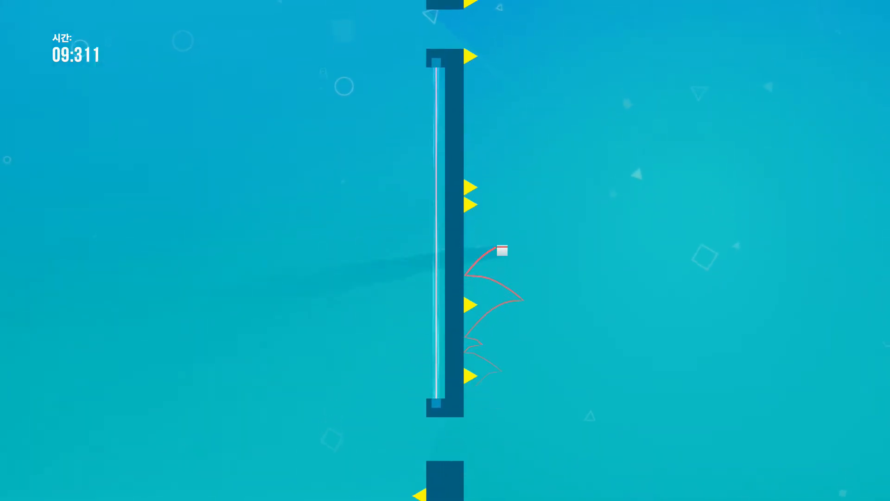
pyautogui.press('space')
pyautogui.press('space')
pyautogui.press('space')
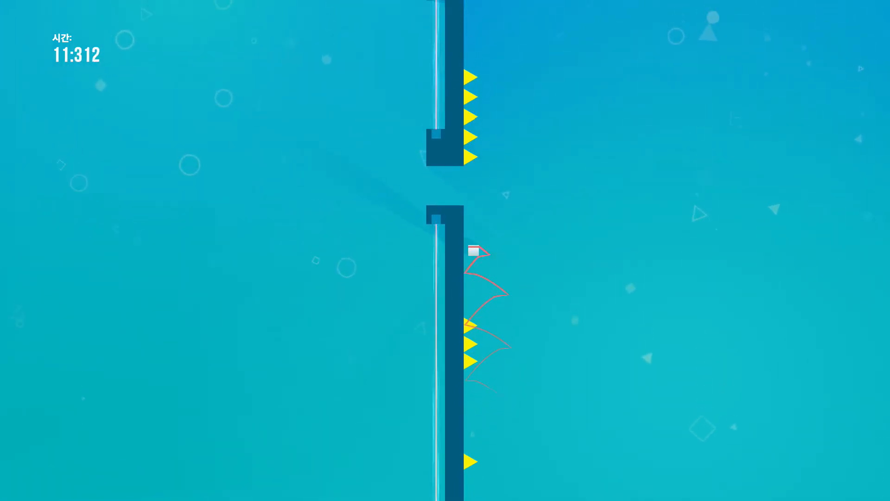
# - Climb through the pillar gap and up its left side to the top, finishing in 21.050 seconds
pyautogui.press('space')
pyautogui.press('space')
pyautogui.press('space')
pyautogui.press('space')
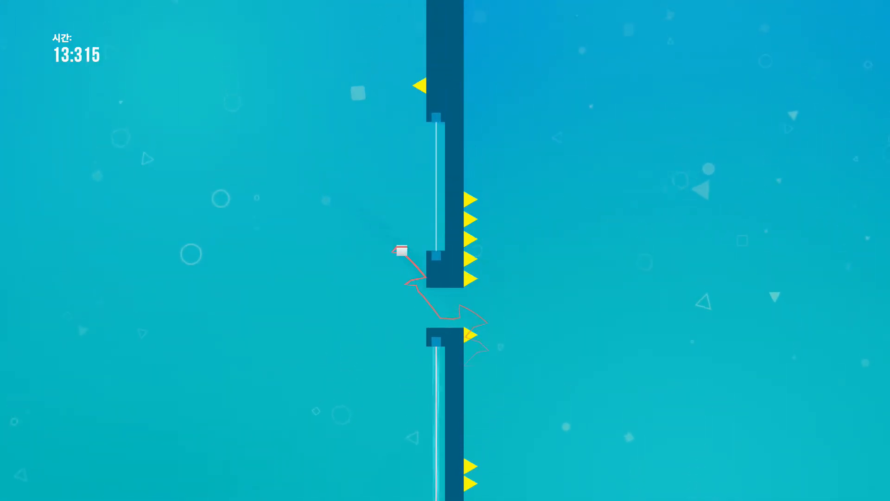
pyautogui.press('space')
pyautogui.press('space')
pyautogui.press('space')
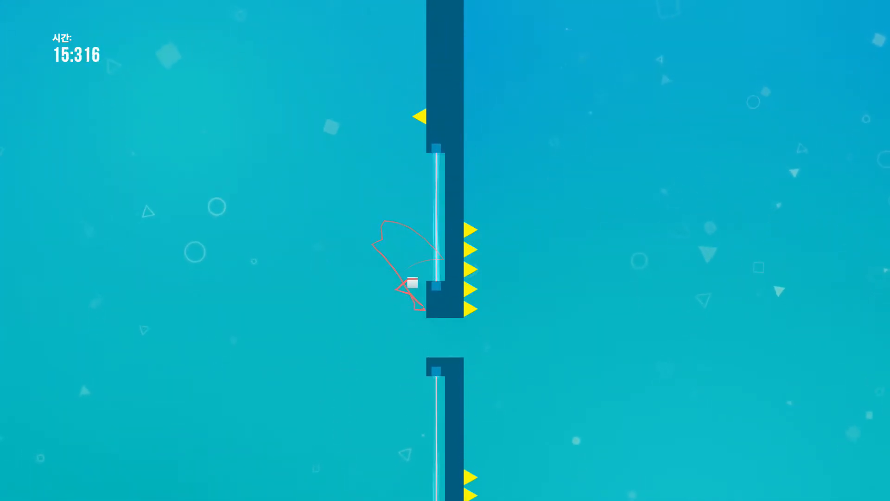
pyautogui.press('space')
pyautogui.press('space')
pyautogui.press('space')
pyautogui.press('space')
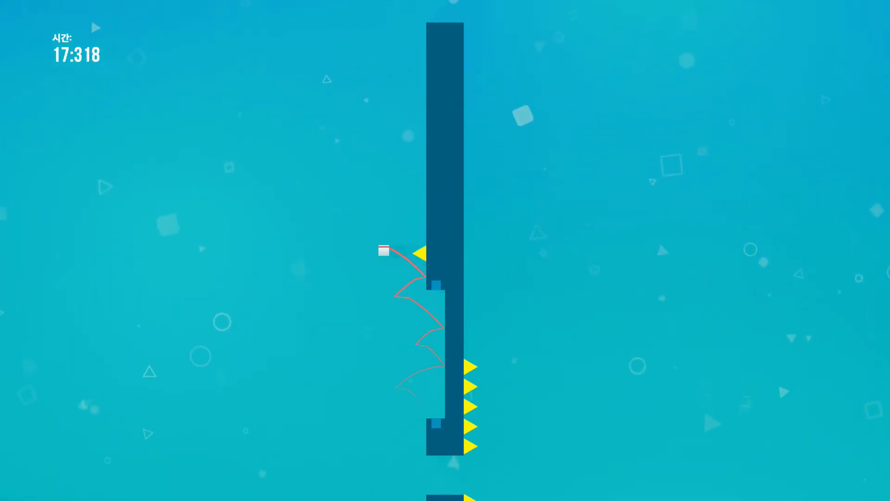
pyautogui.press('space')
pyautogui.press('space')
pyautogui.press('space')
pyautogui.press('space')
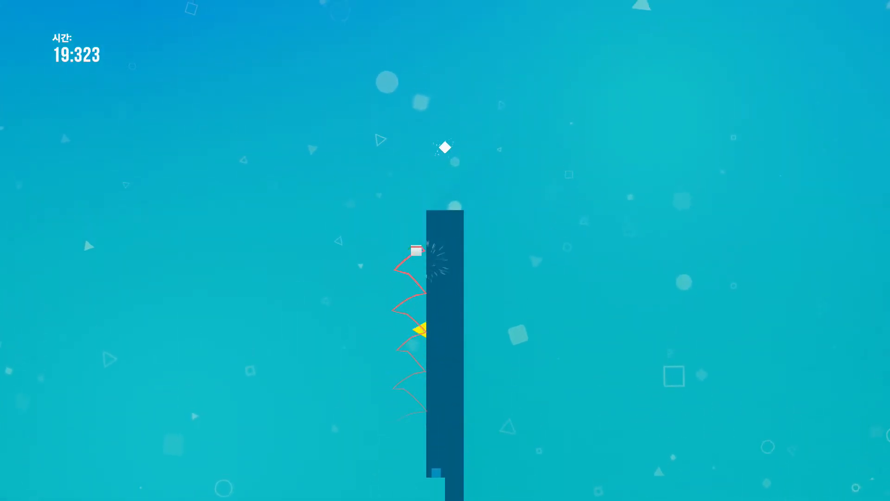
pyautogui.press('space')
pyautogui.press('space')
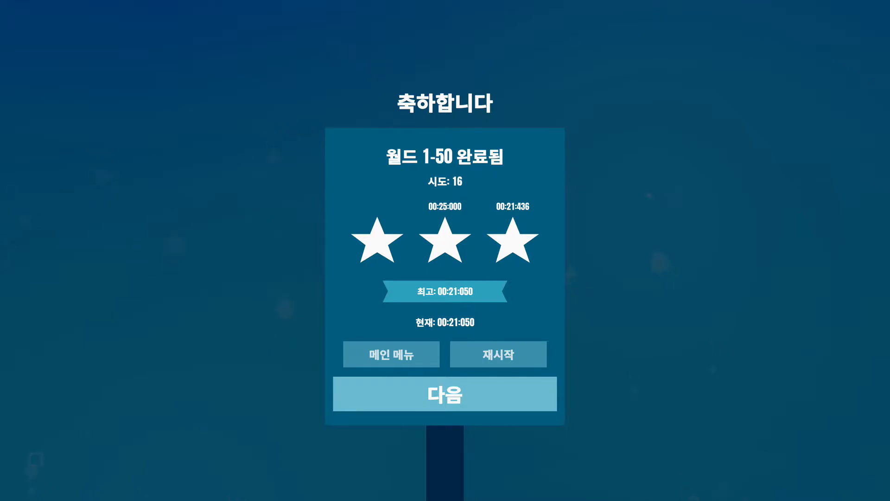
# - Continue to World 1-51, ride the moving platform and hop over the laser gates, steering right
pyautogui.press('space')
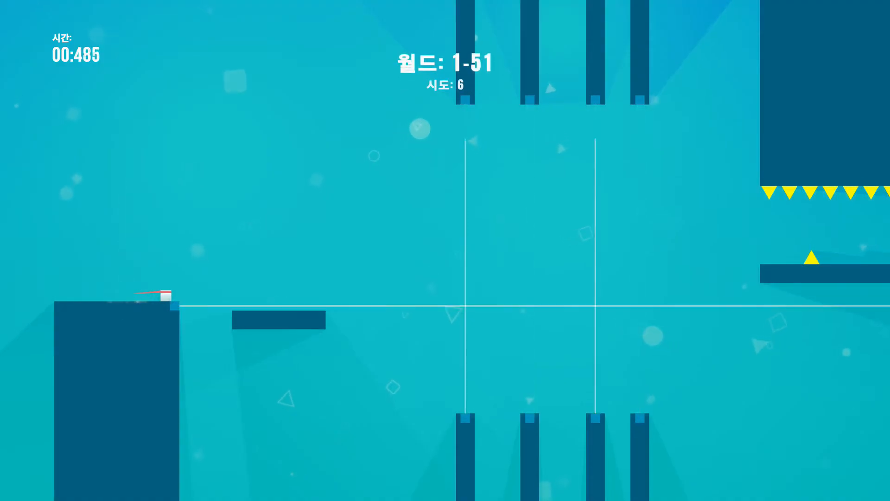
pyautogui.press('space')
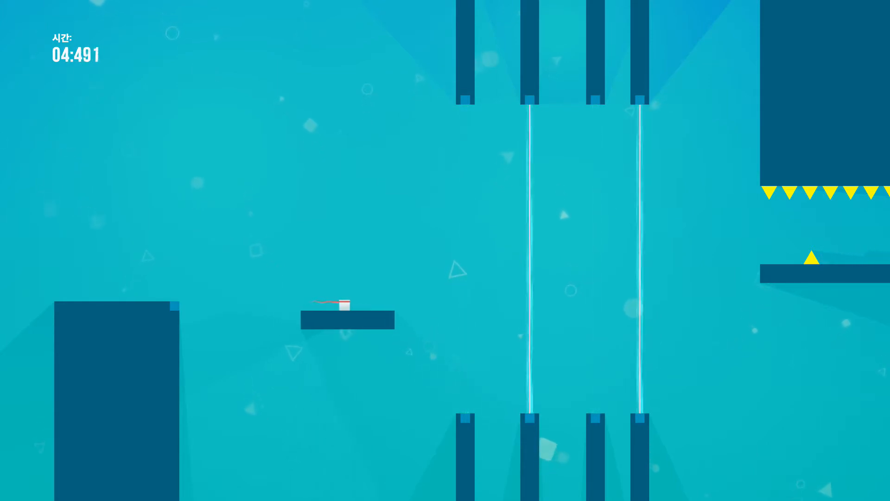
pyautogui.press('space')
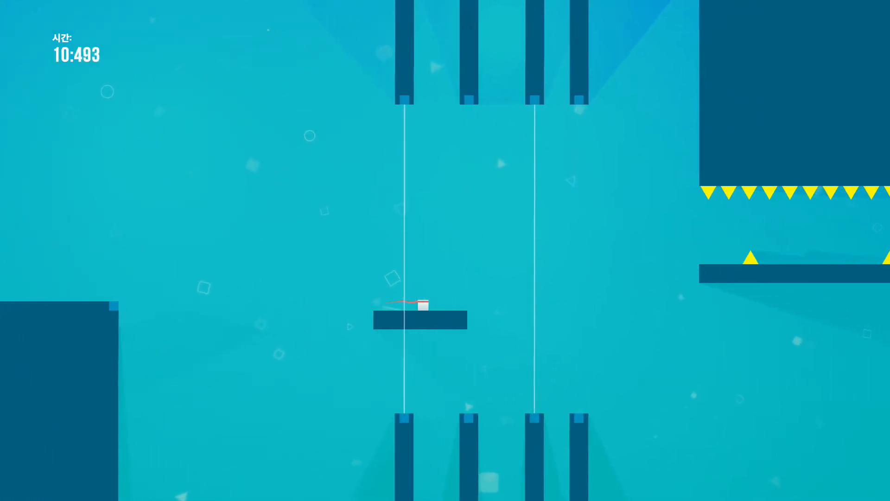
pyautogui.press('space')
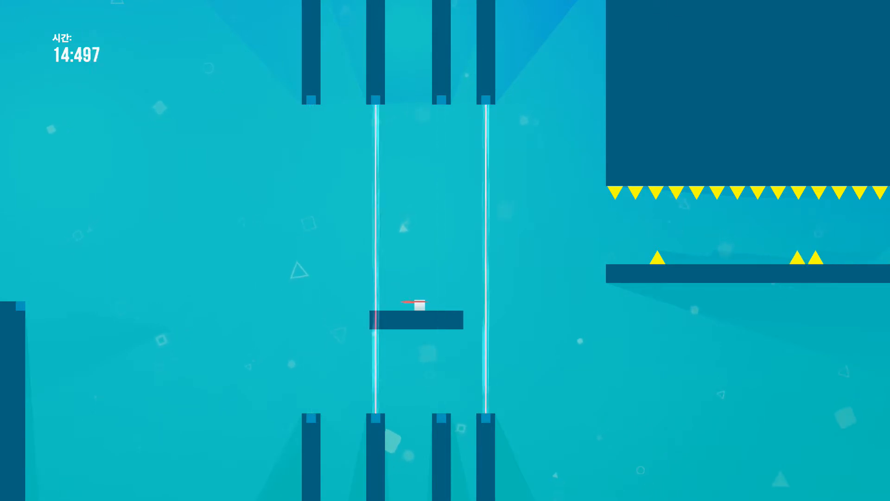
pyautogui.press('Right')
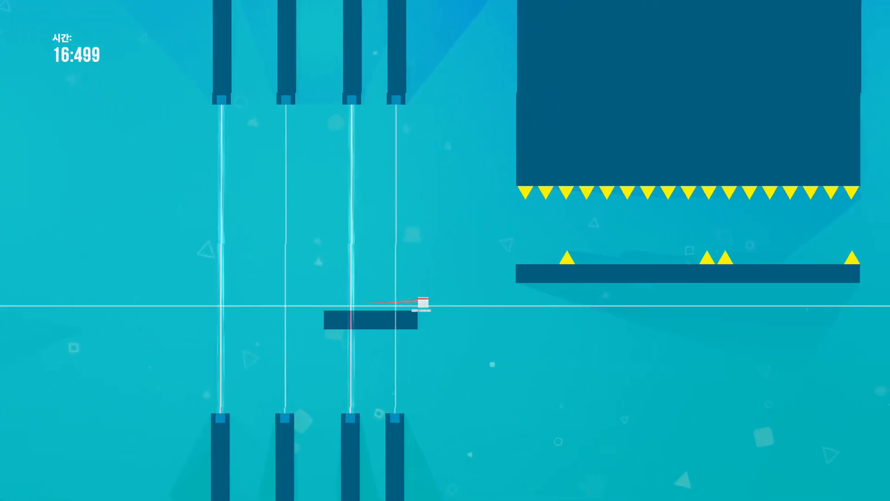